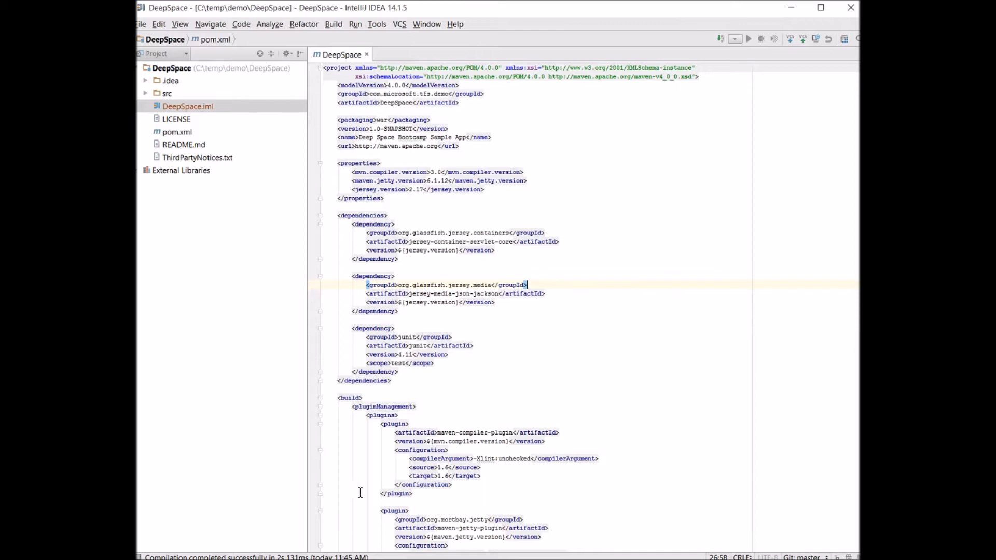
Run mvn clean package in the DeepSpace folder at the command prompt, and expand the project's target folder in IntelliJ IDEA
key(alt+Tab)
text(mvn clean package)
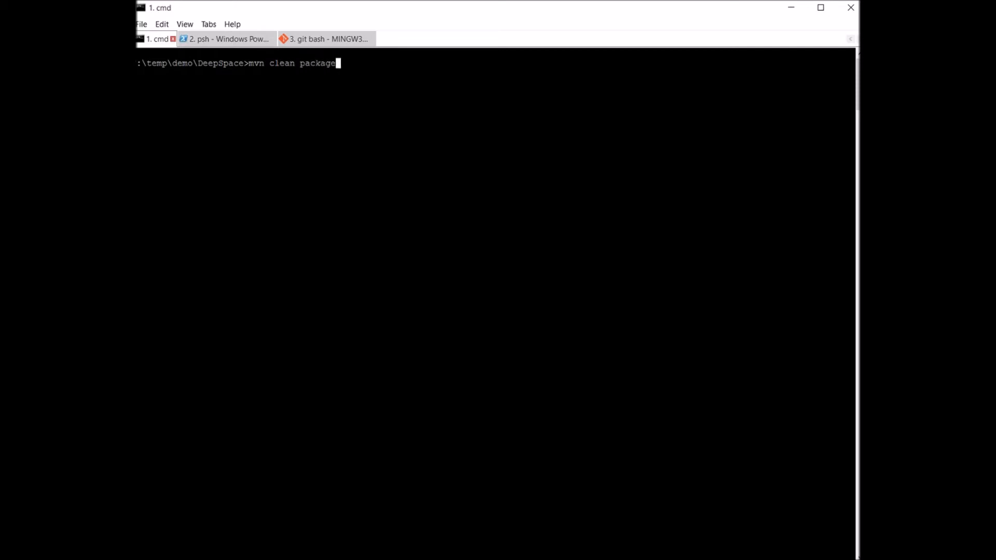
key(Return)
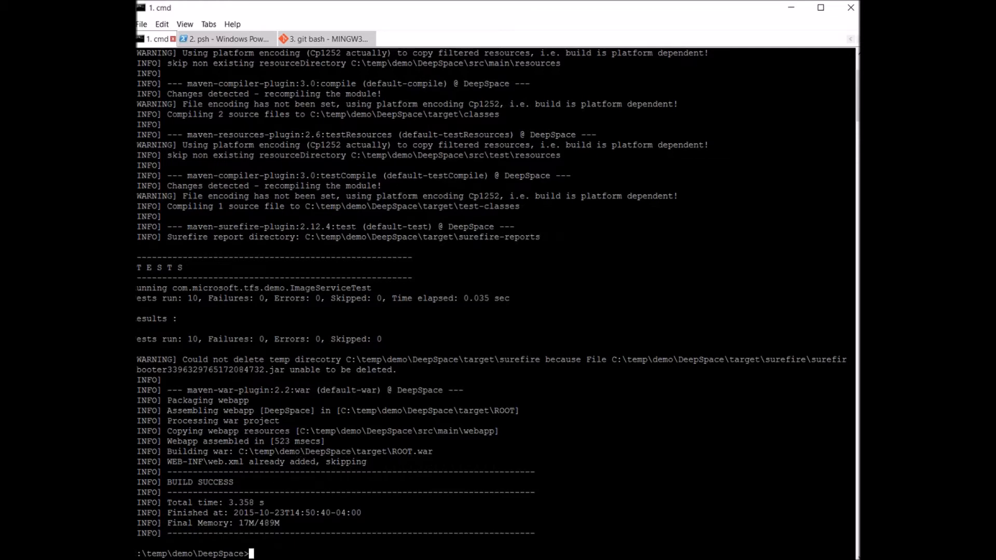
key(alt+Tab)
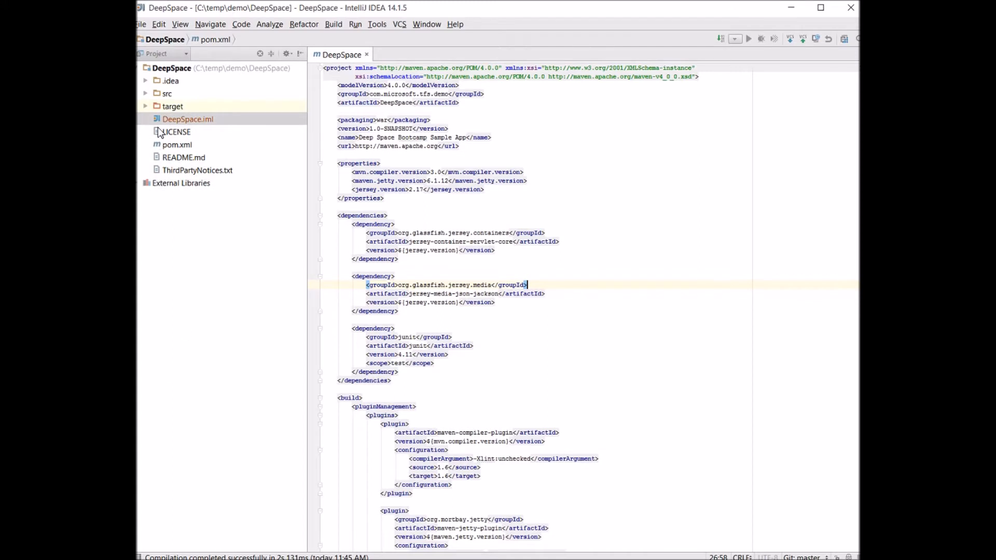
click(146, 106)
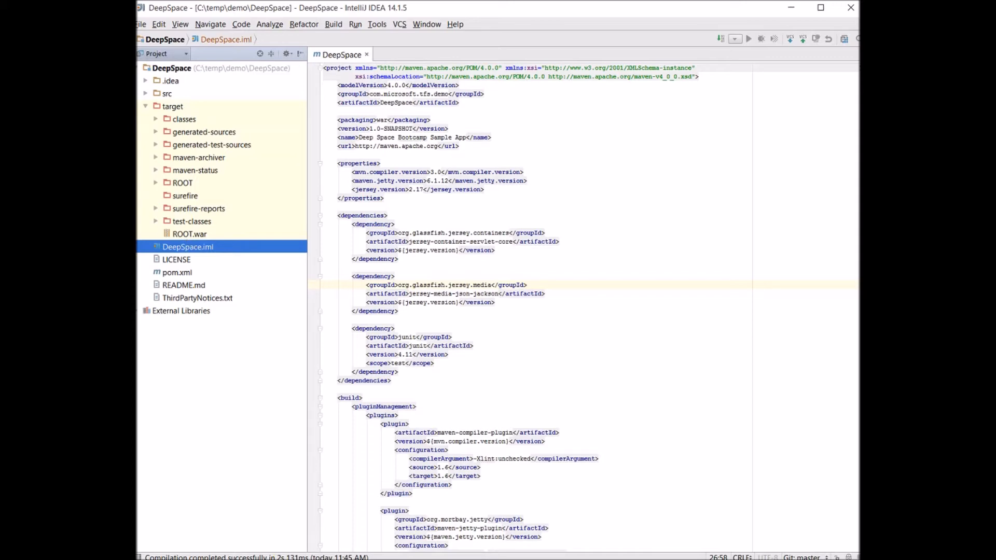
Switch to Visual Studio Online in the browser and create an empty build definition in the DeepSpace project
key(alt+Tab)
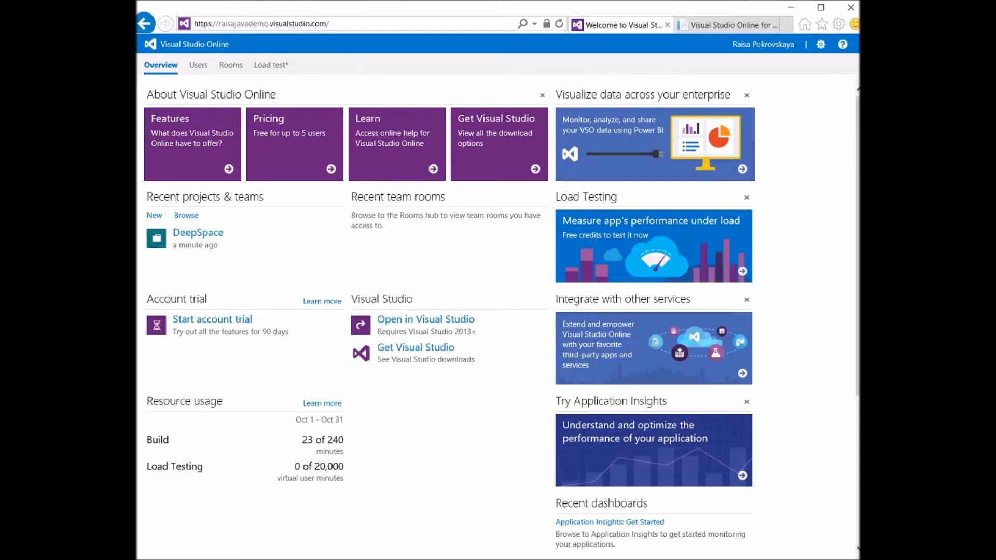
click(208, 236)
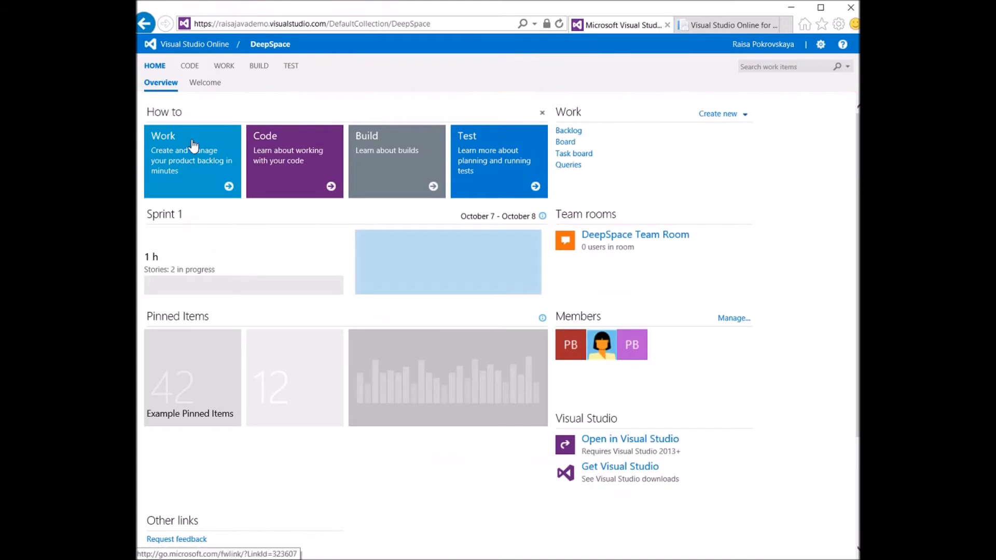
click(263, 73)
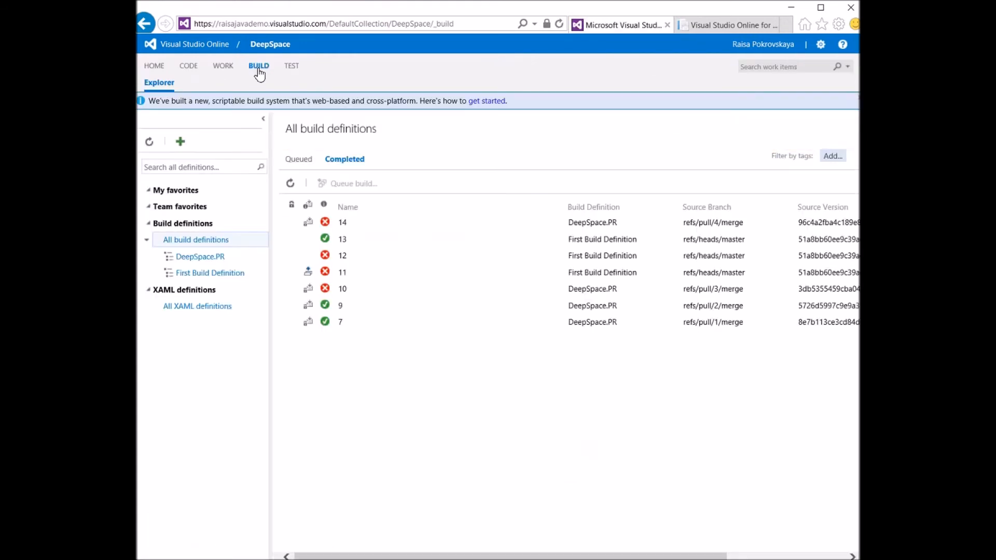
click(181, 142)
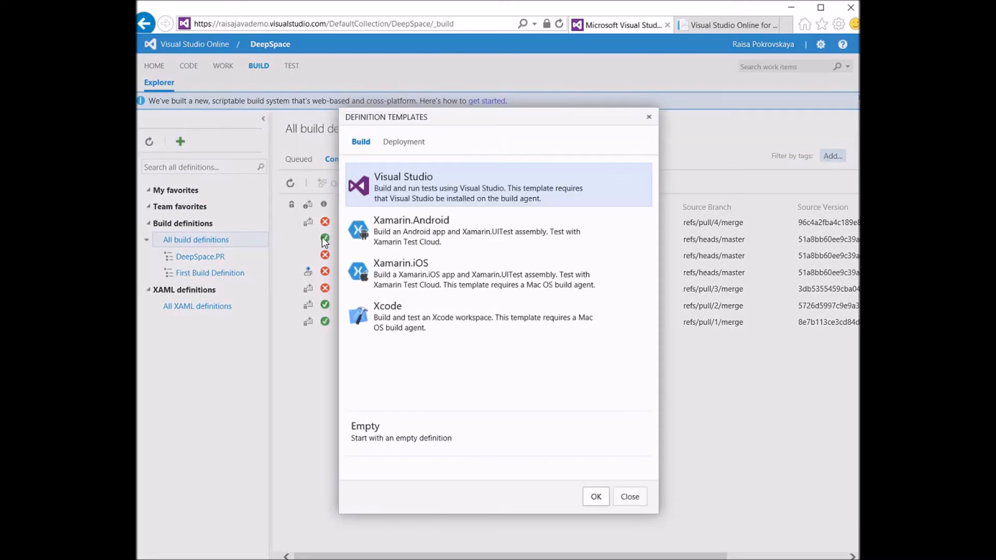
click(377, 428)
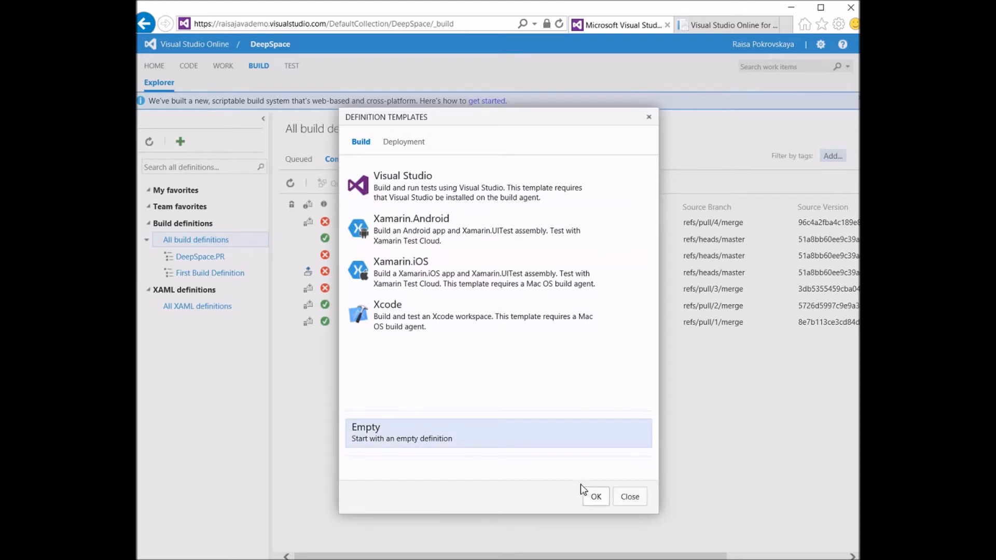
click(596, 497)
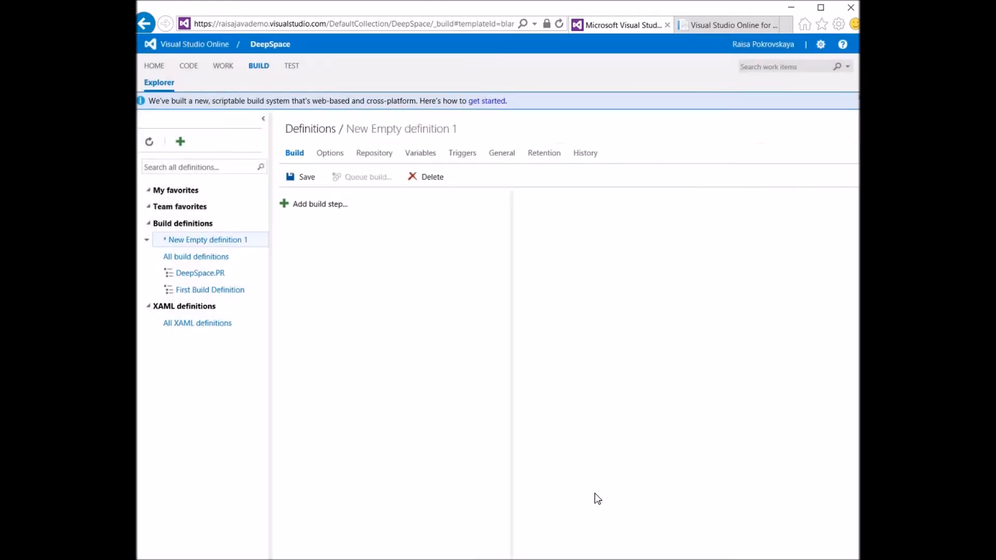
Add a Maven build step to the new empty definition
click(326, 214)
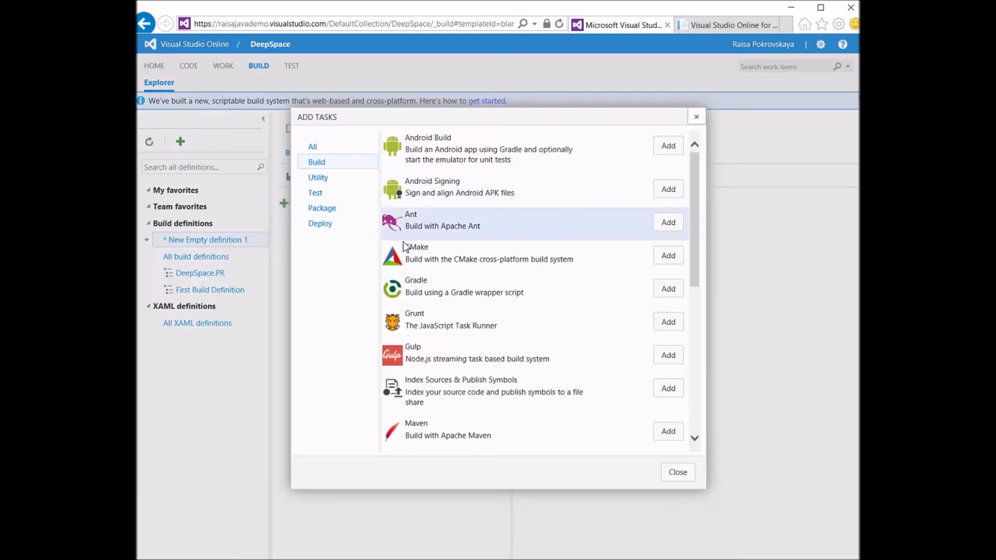
drag(695, 238, 692, 277)
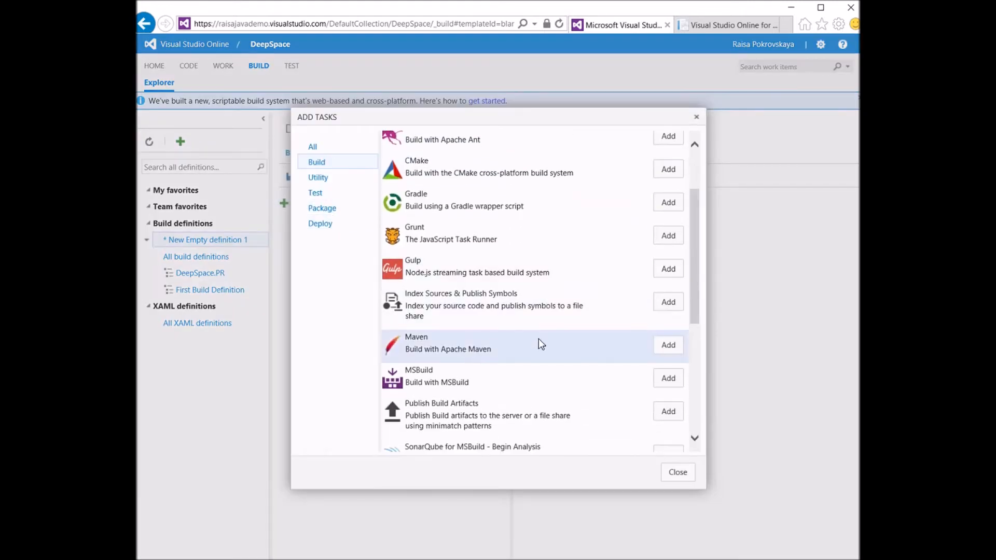
click(677, 348)
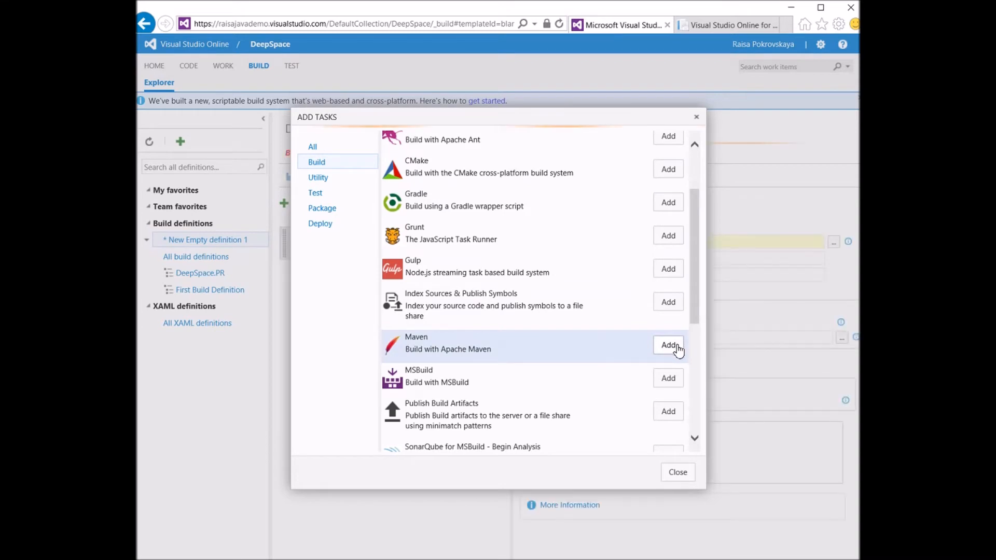
click(678, 473)
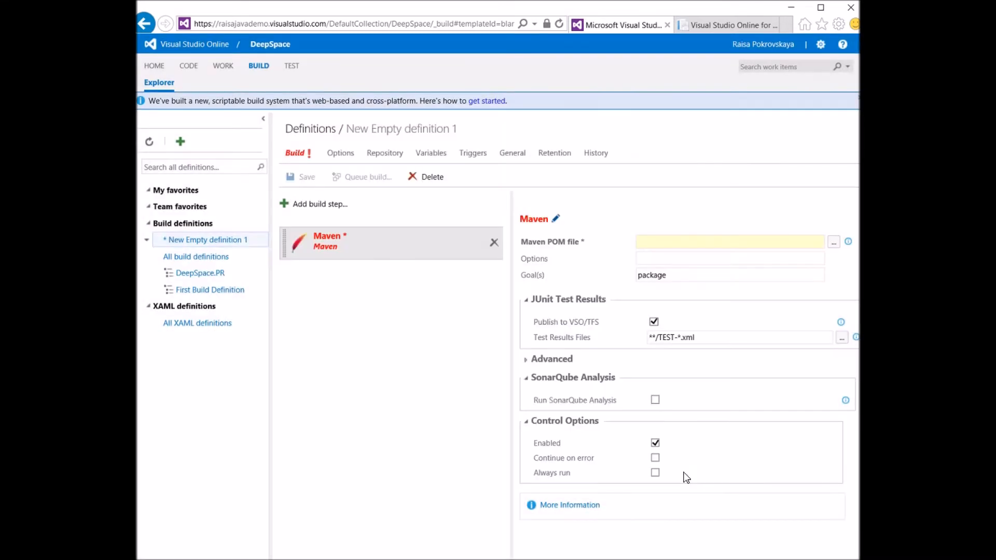
Set the Maven step's POM file to pom.xml from the repository and its goals to clean package
click(833, 243)
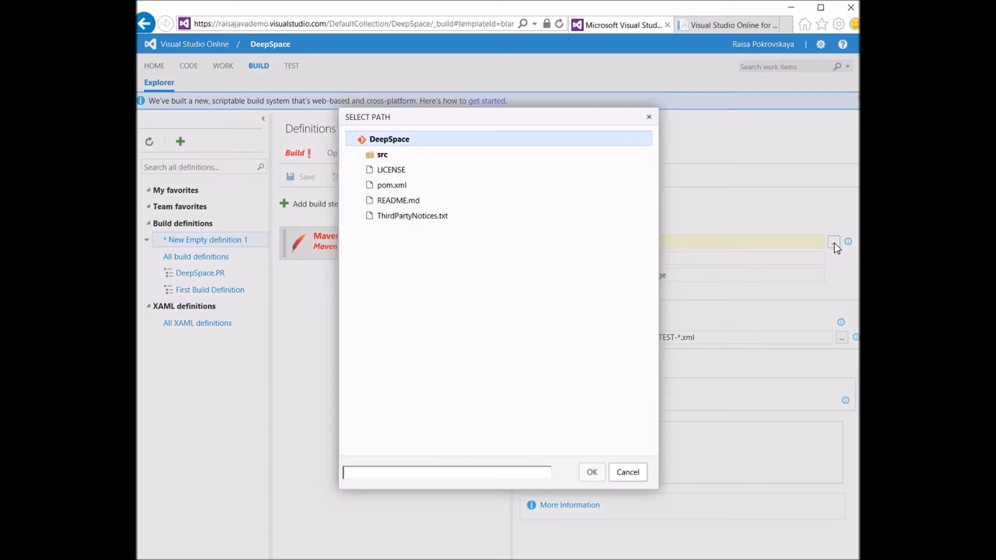
click(407, 191)
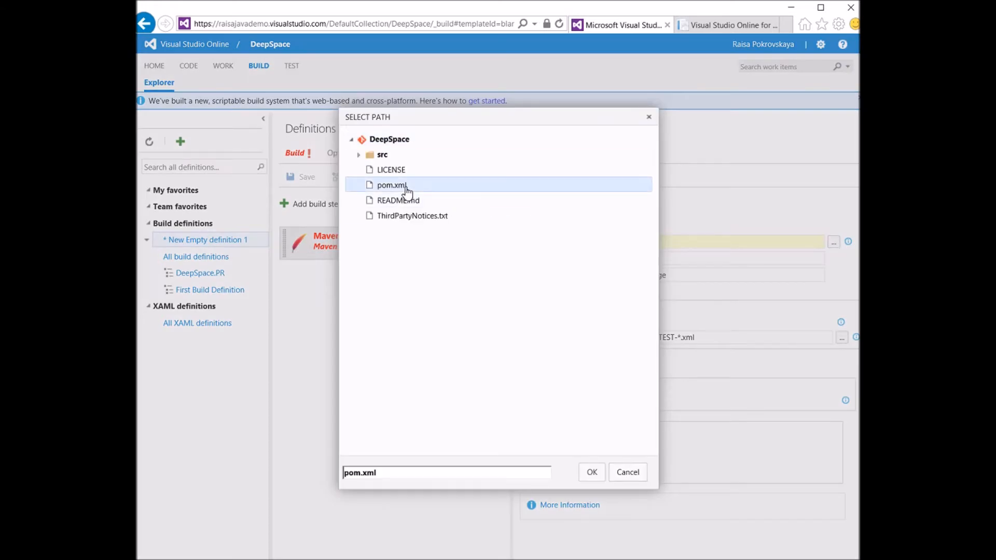
click(592, 472)
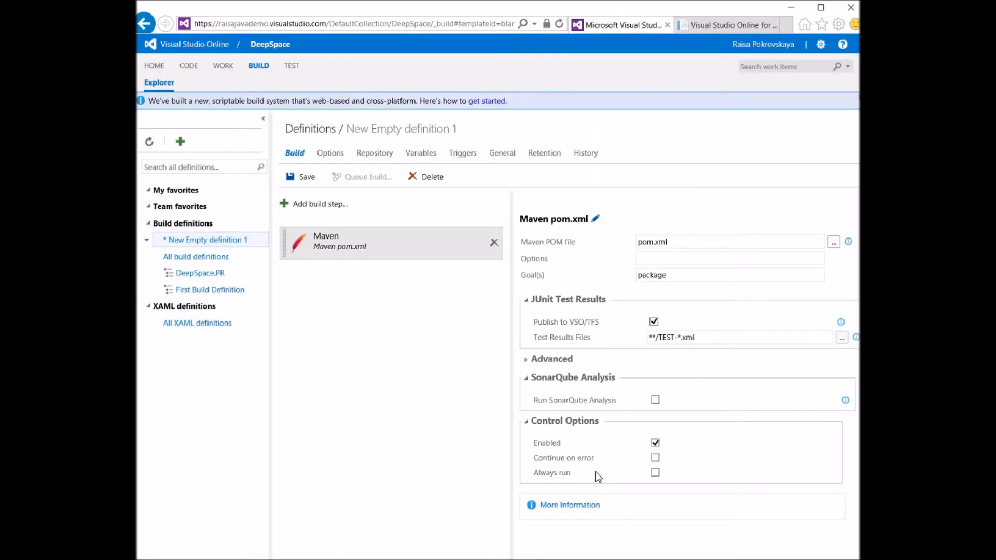
click(704, 274)
key(Home)
text(clean)
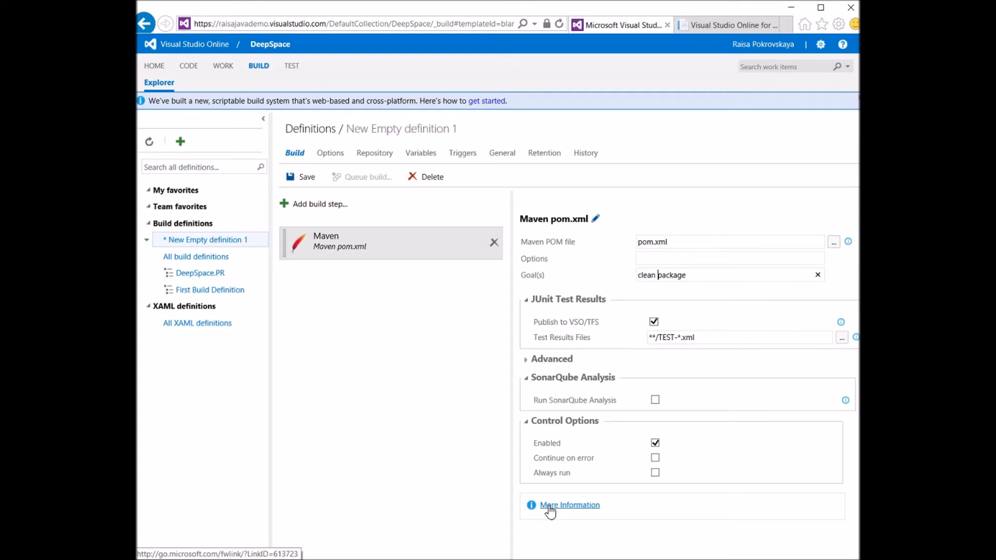
Save the build definition under the name Release Demo
click(299, 178)
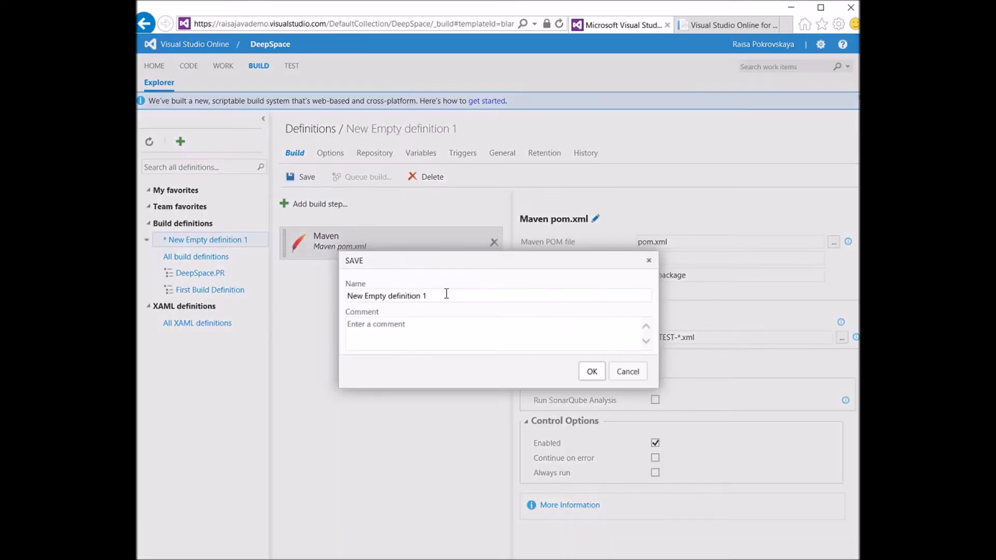
drag(453, 300, 333, 293)
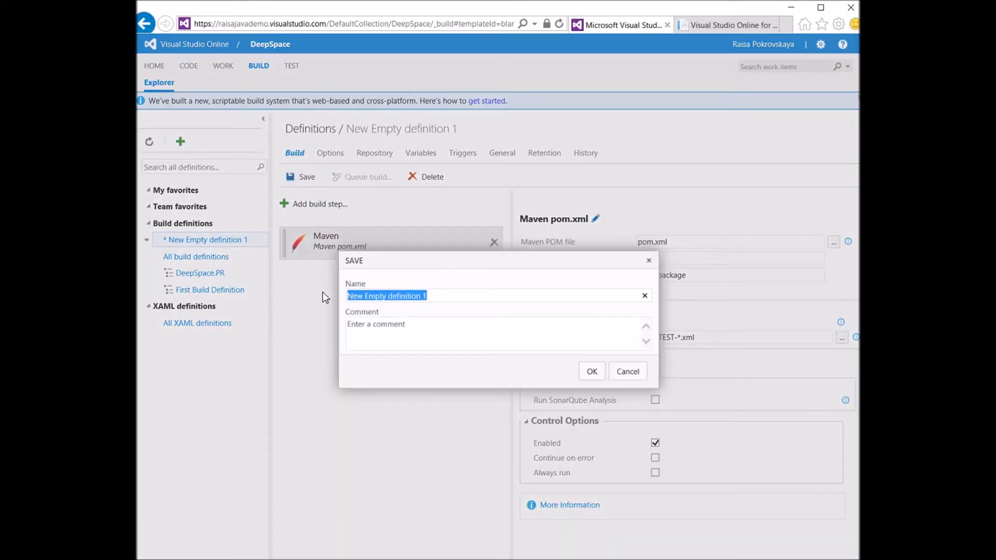
text(Release Demo)
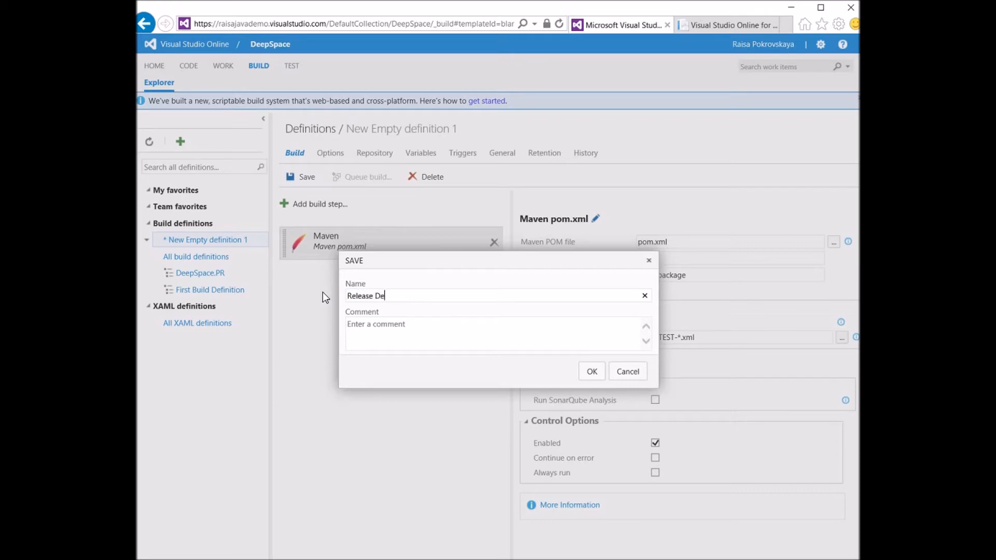
click(590, 373)
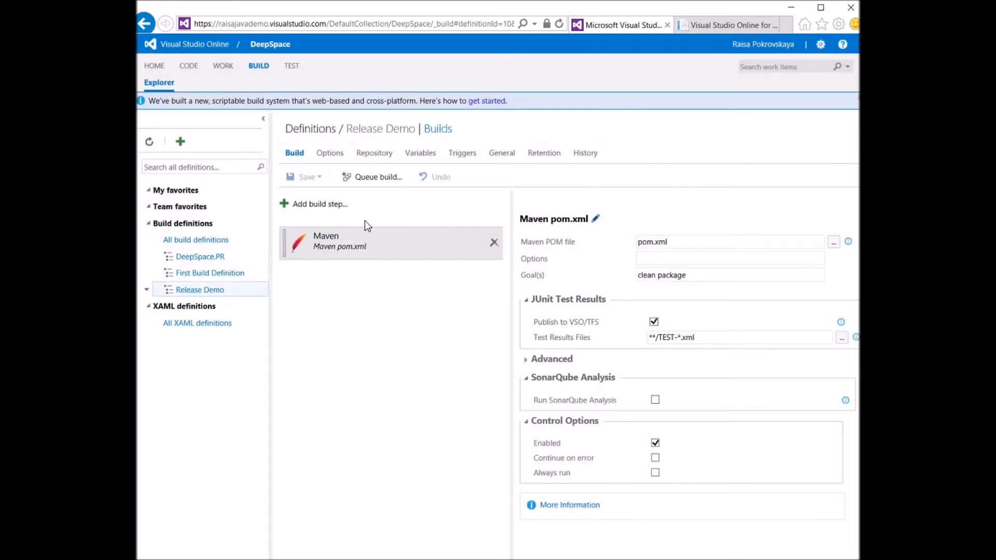
Add a Publish Build Artifacts step to the Release Demo definition
click(333, 207)
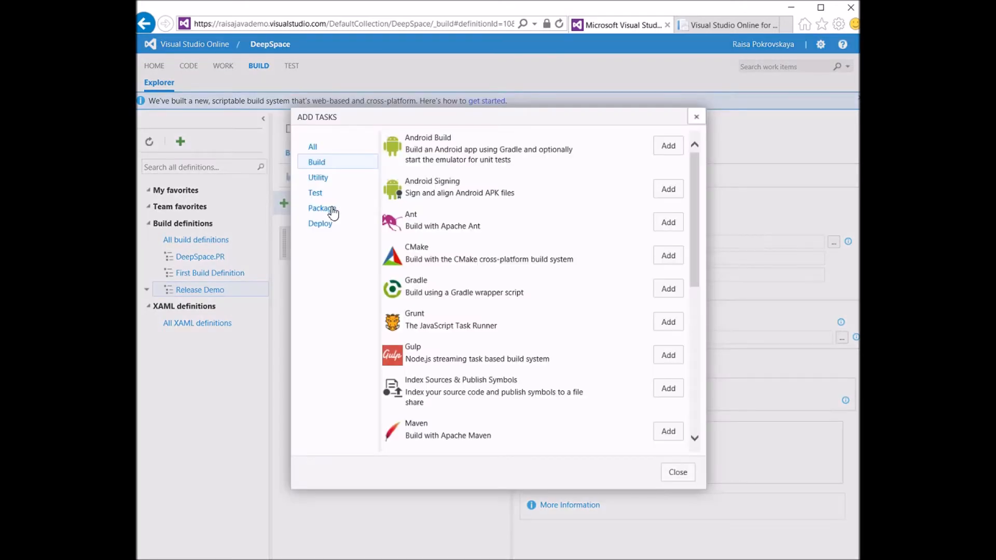
click(313, 148)
drag(698, 166, 699, 321)
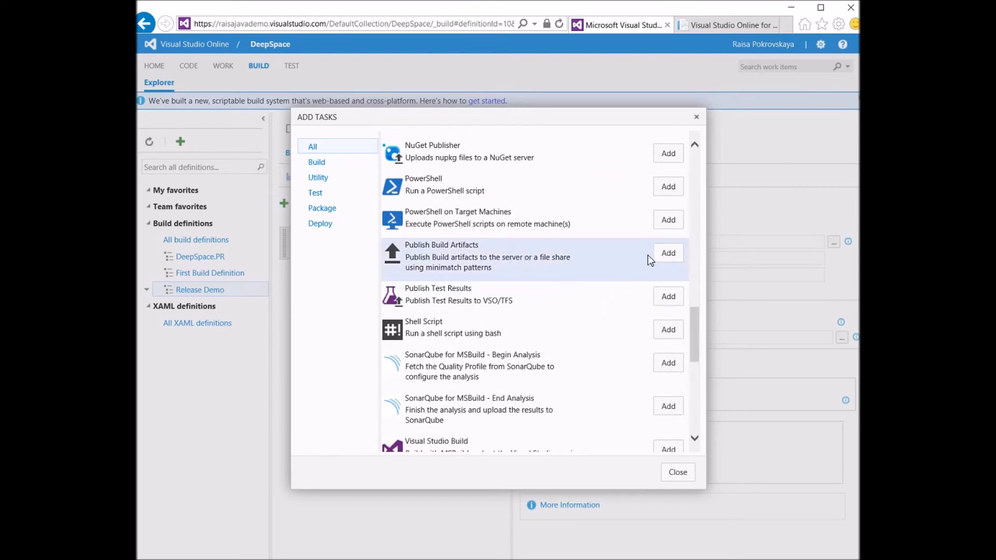
click(668, 254)
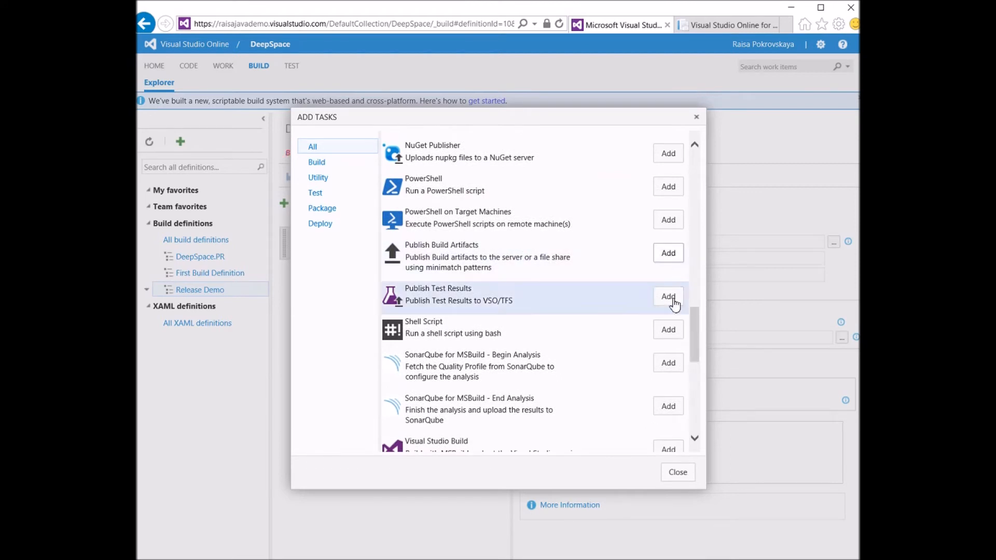
click(677, 471)
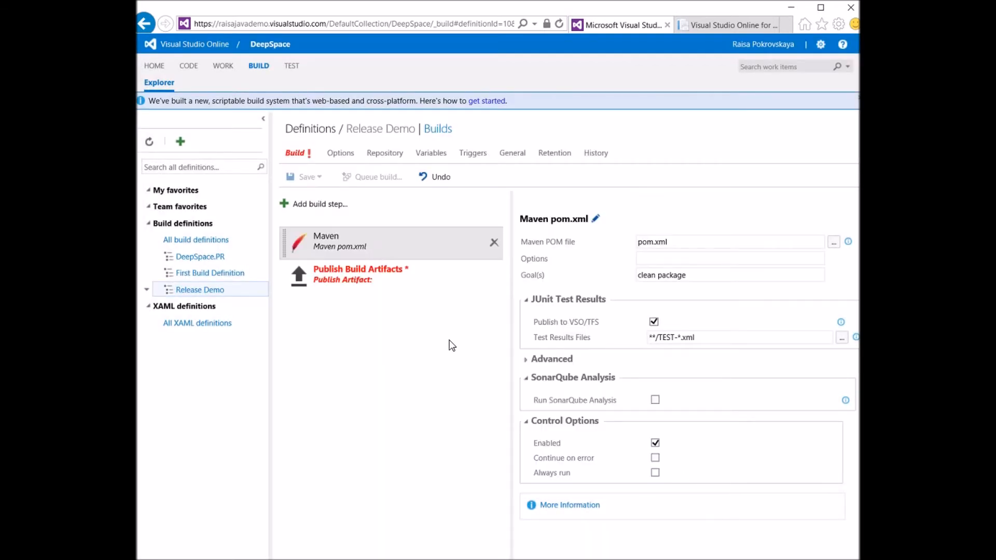
Configure the artifact step with copy root target, contents *.war, artifact name $(build.buildNumber) and type Server, and save the definition
click(366, 271)
click(661, 242)
text(target)
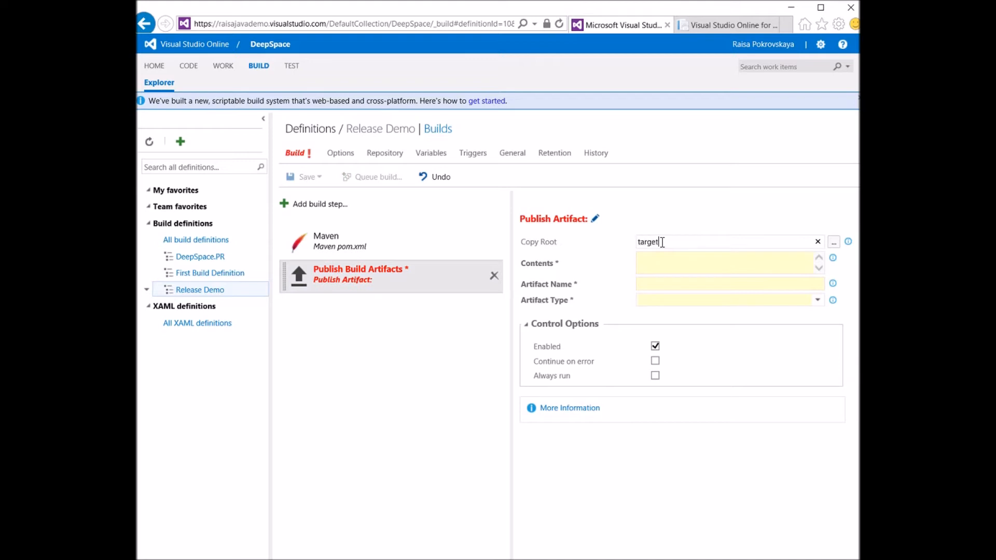
text(*.war)
click(687, 283)
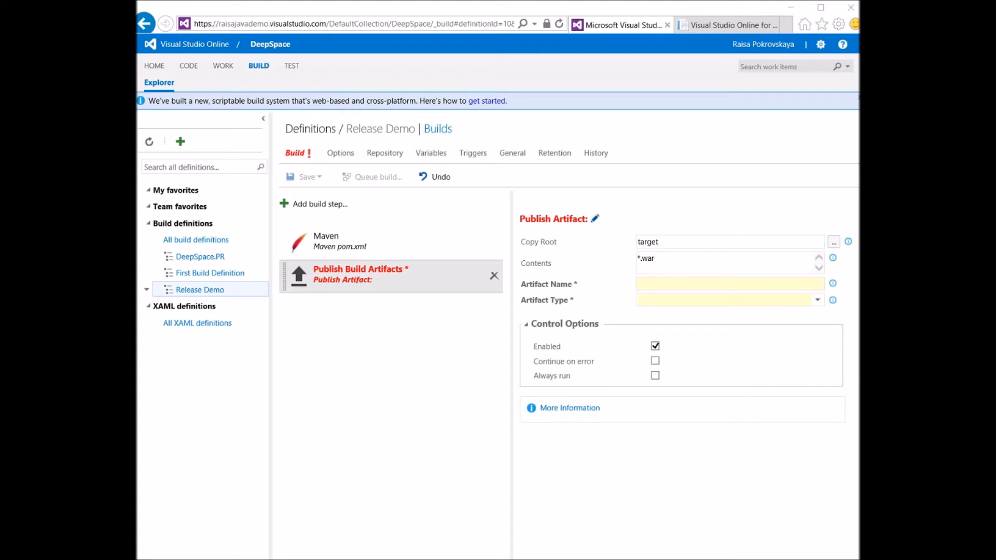
click(678, 285)
text($(build.buildNumber))
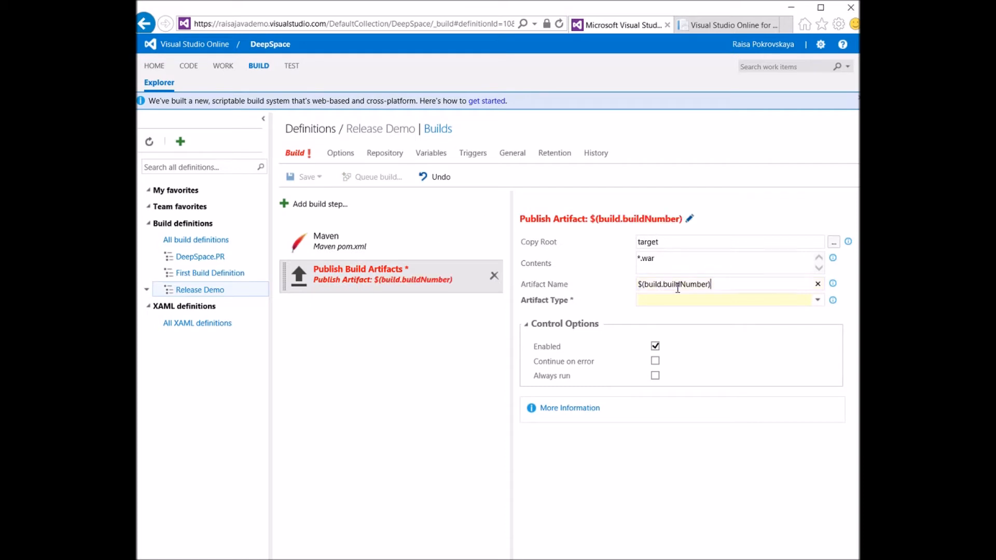
click(681, 303)
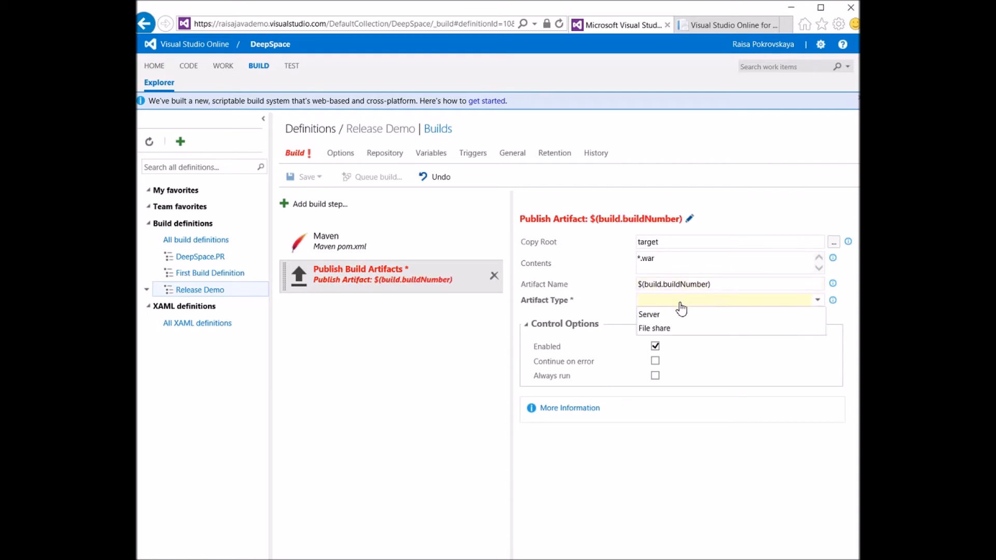
click(648, 315)
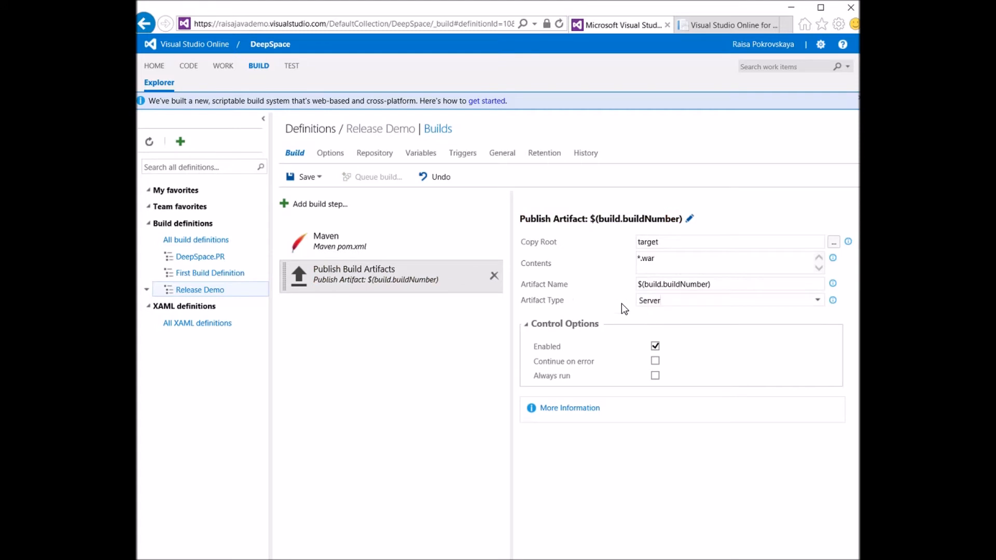
click(294, 179)
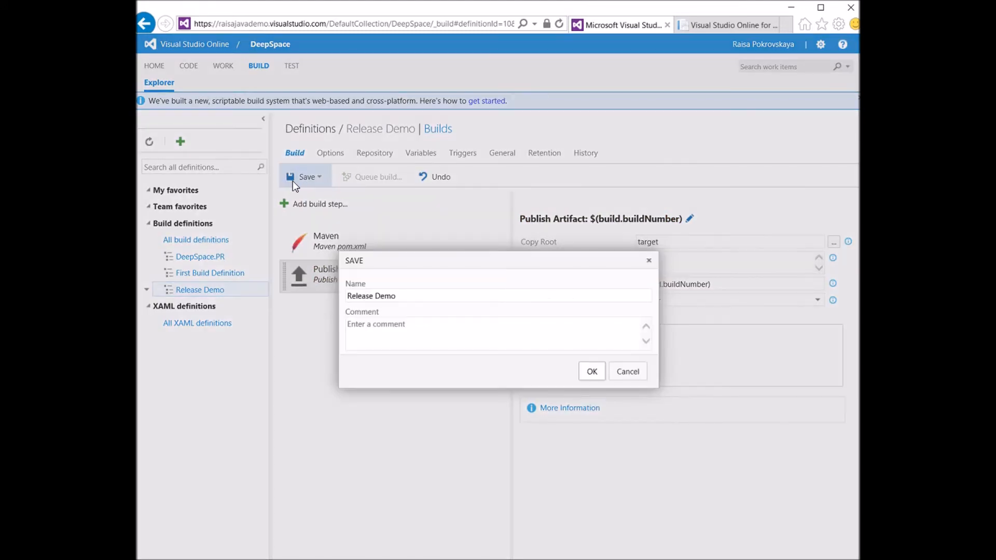
click(594, 372)
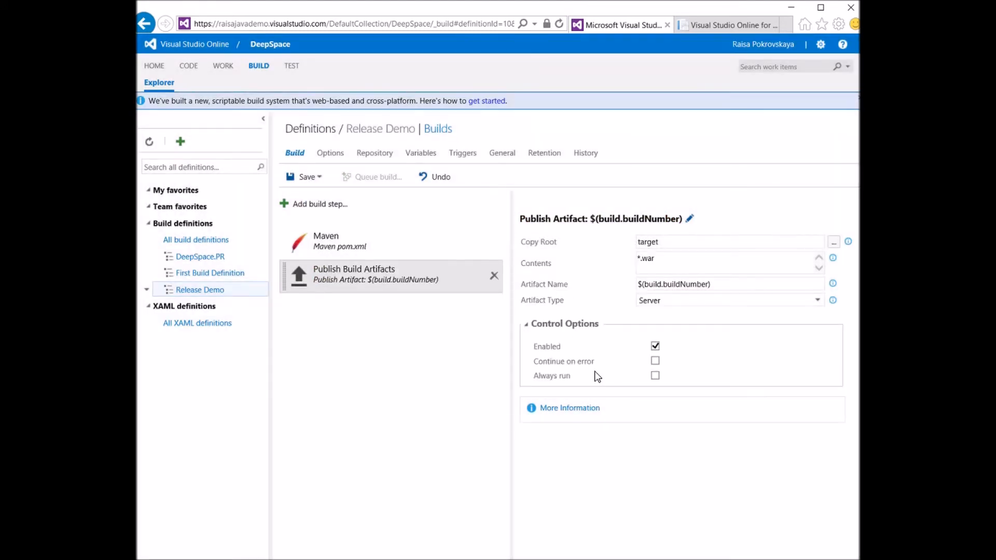
Queue a Release Demo build of the master branch on the Hosted queue and open the finished build's summary
click(380, 179)
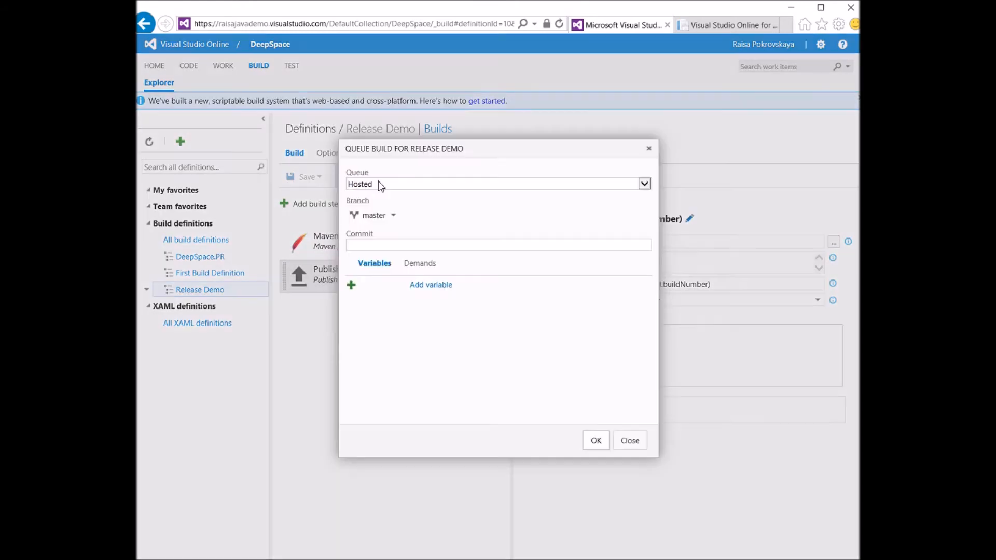
click(596, 440)
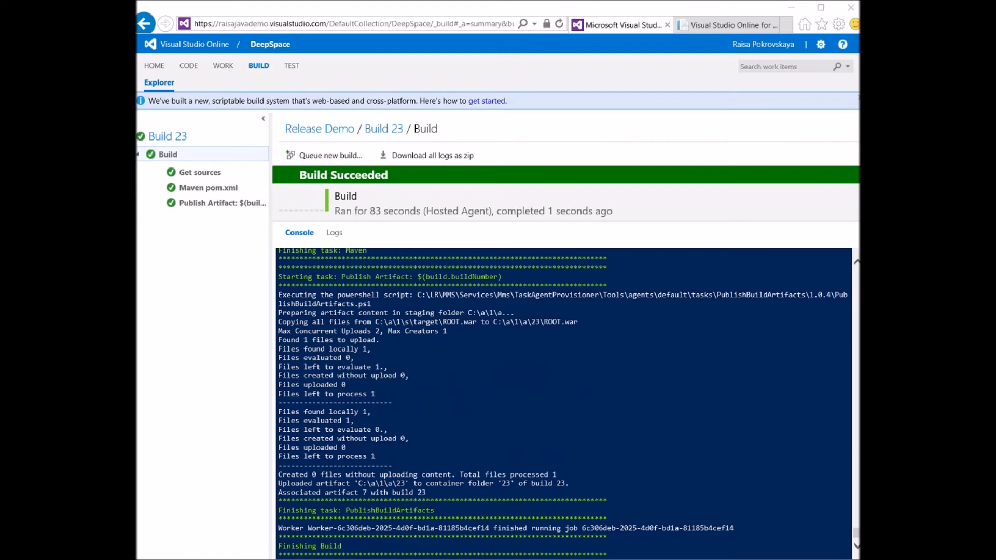
click(378, 130)
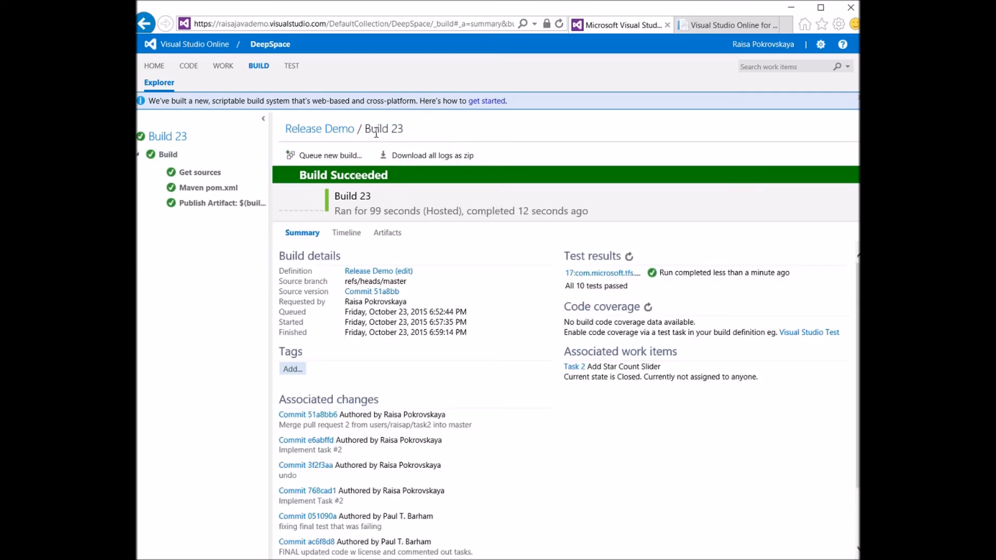
Examine the summary and individual test results of the test run linked to Build 23, and return to the build summary
click(607, 275)
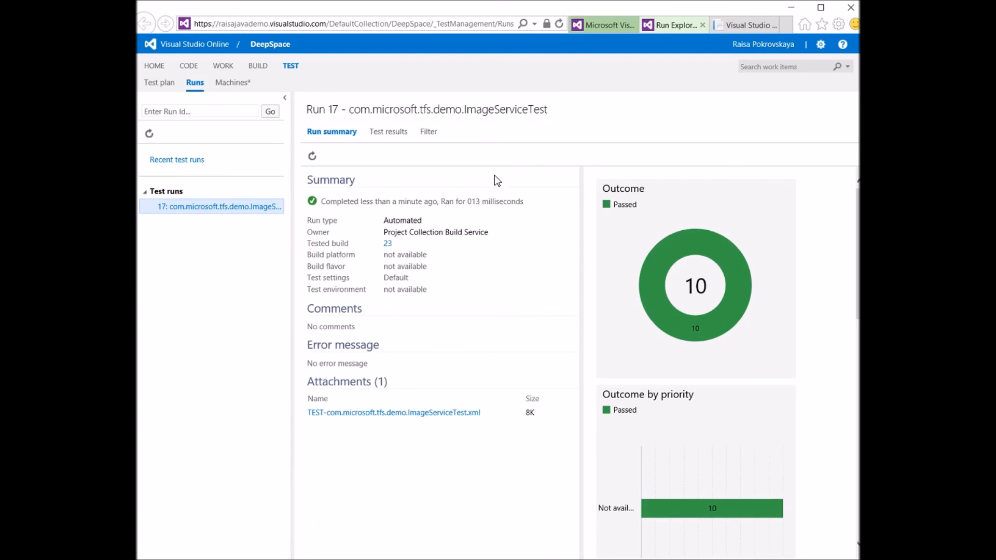
click(386, 136)
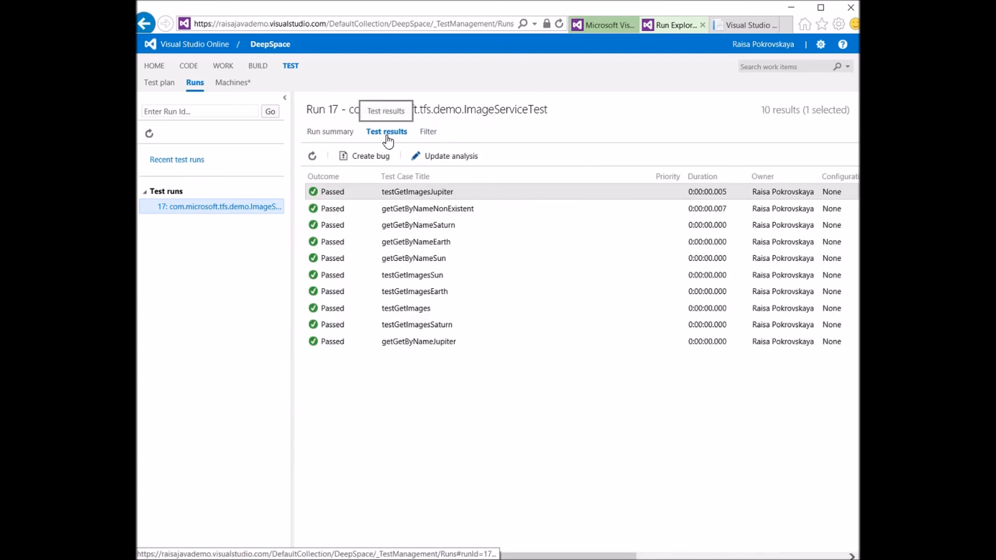
click(702, 25)
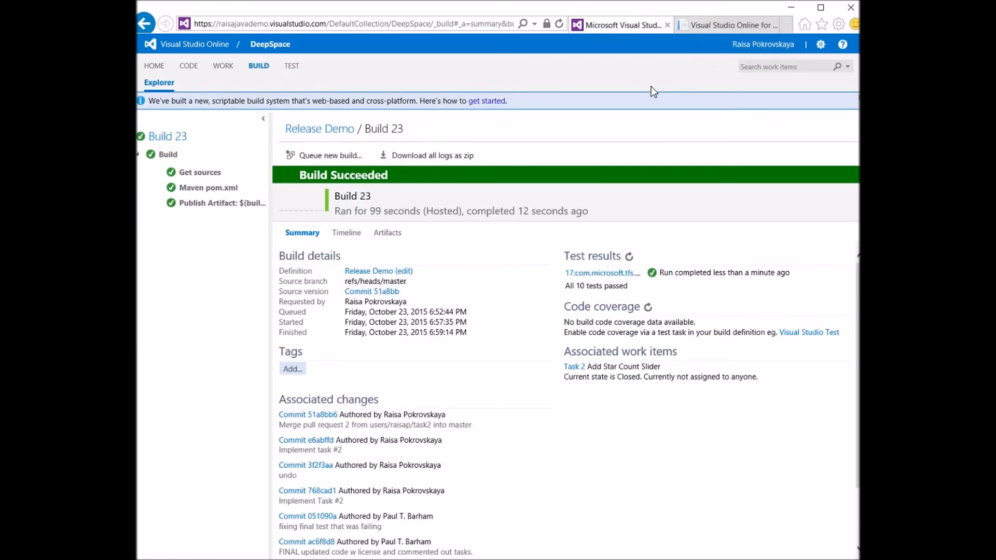
Review Build 23's timeline and inspect the files inside its published artifact folder in the Artifacts Explorer
click(348, 233)
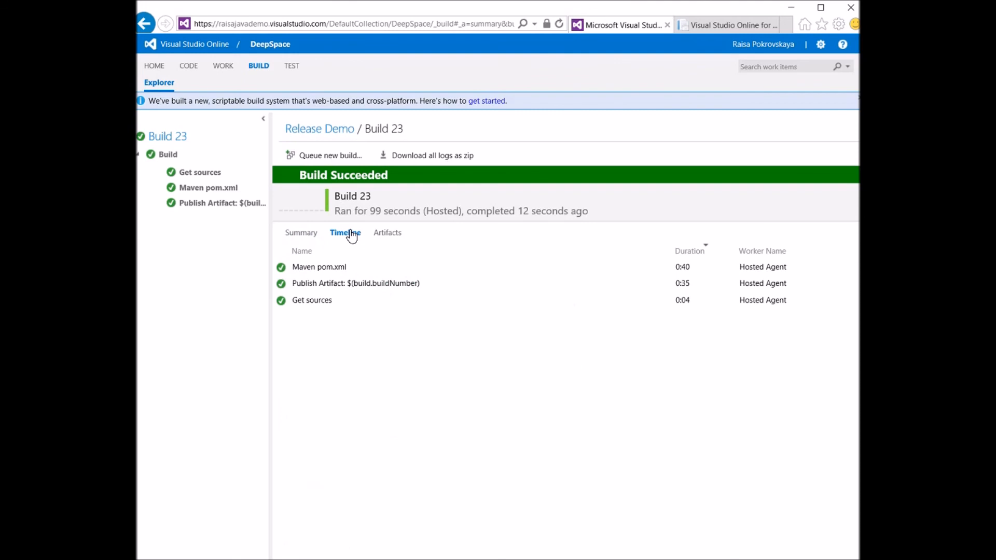
click(386, 236)
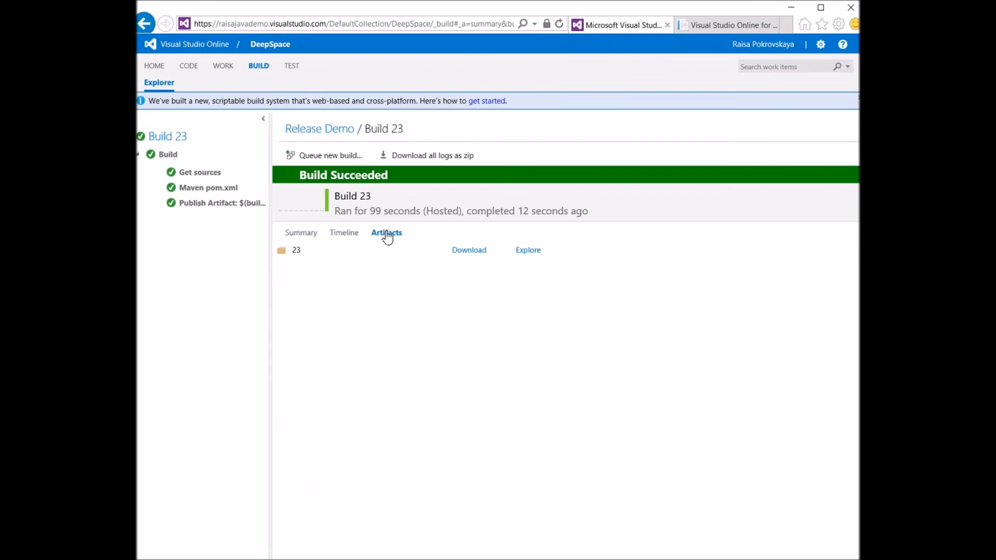
click(526, 252)
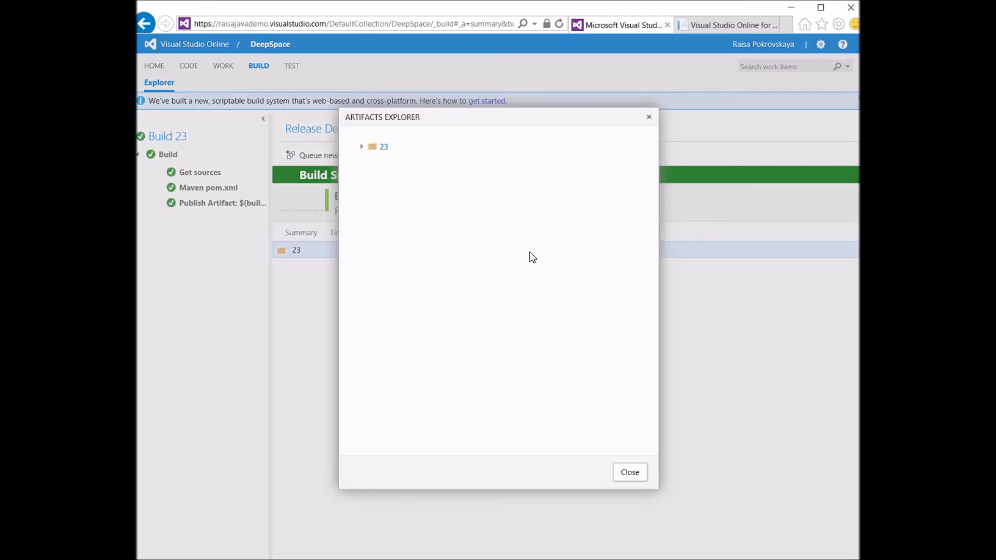
click(363, 147)
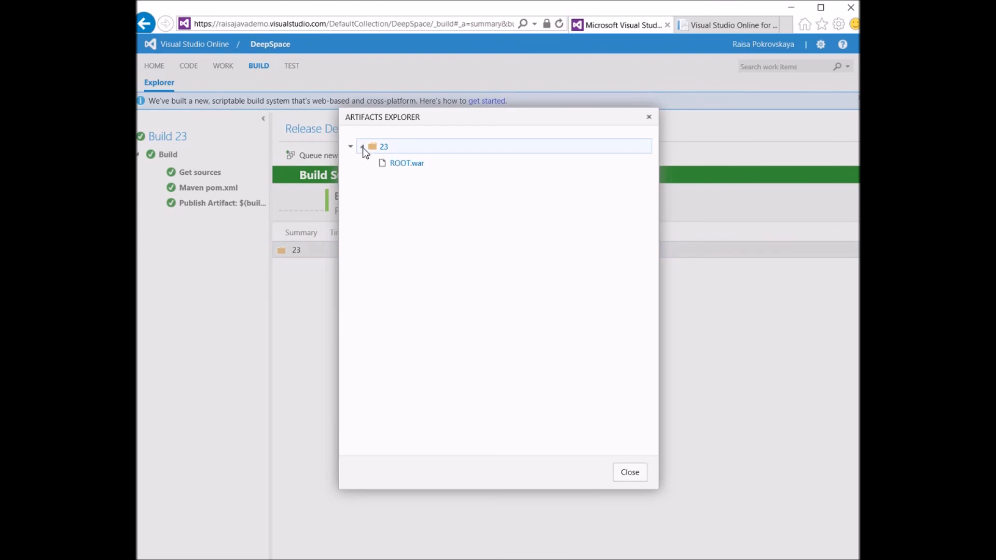
click(639, 472)
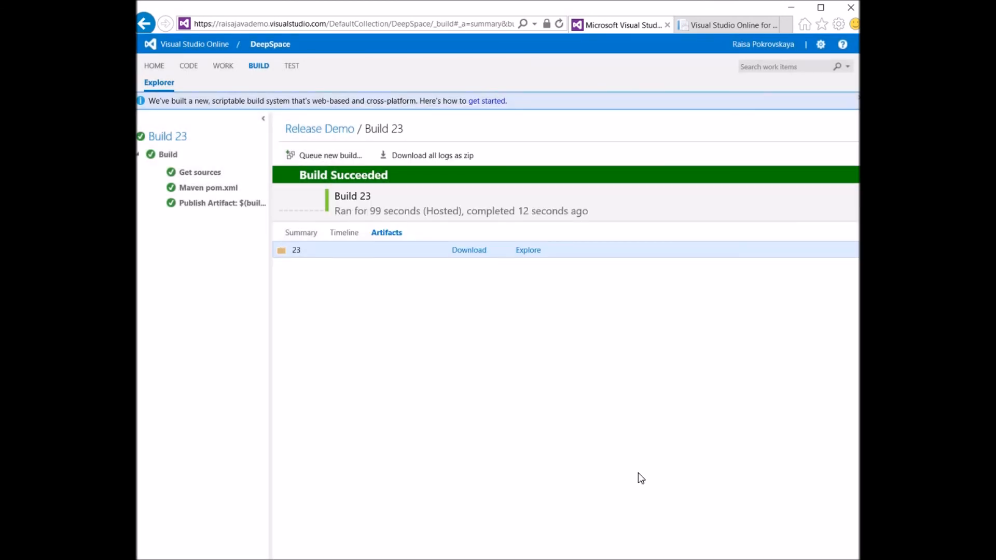
Switch to the Visual Studio Online Java site at java.visualstudio.com
click(715, 28)
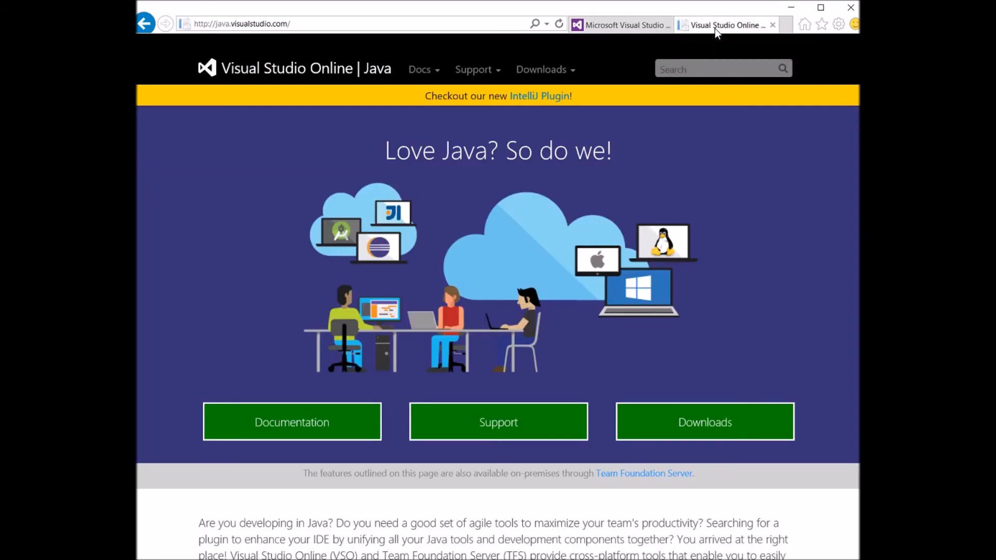